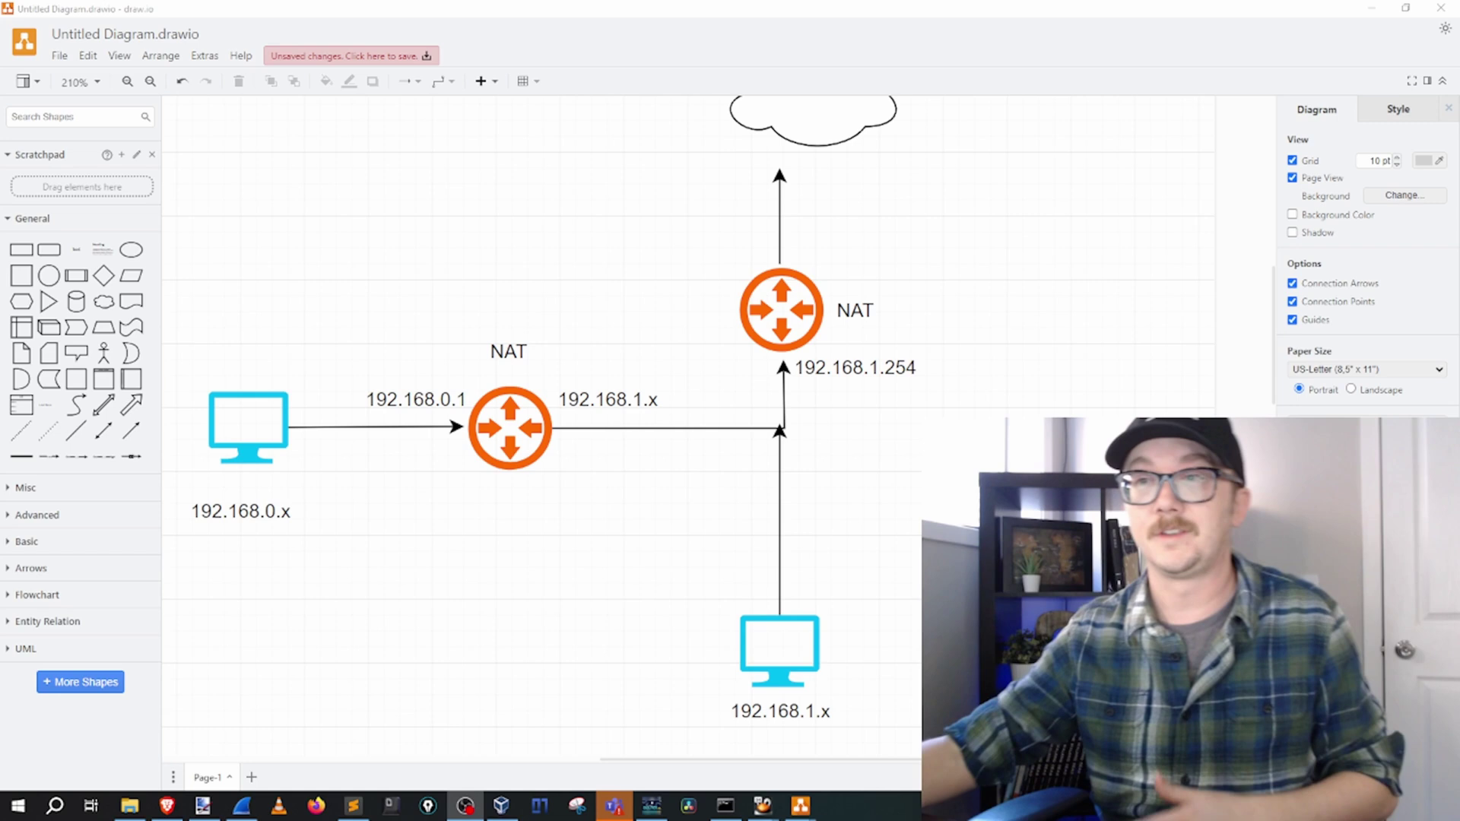
Point out the 192.168.0.x and 192.168.1.x subnet labels on the diagram, then switch to the VMs.
left_click(268, 515)
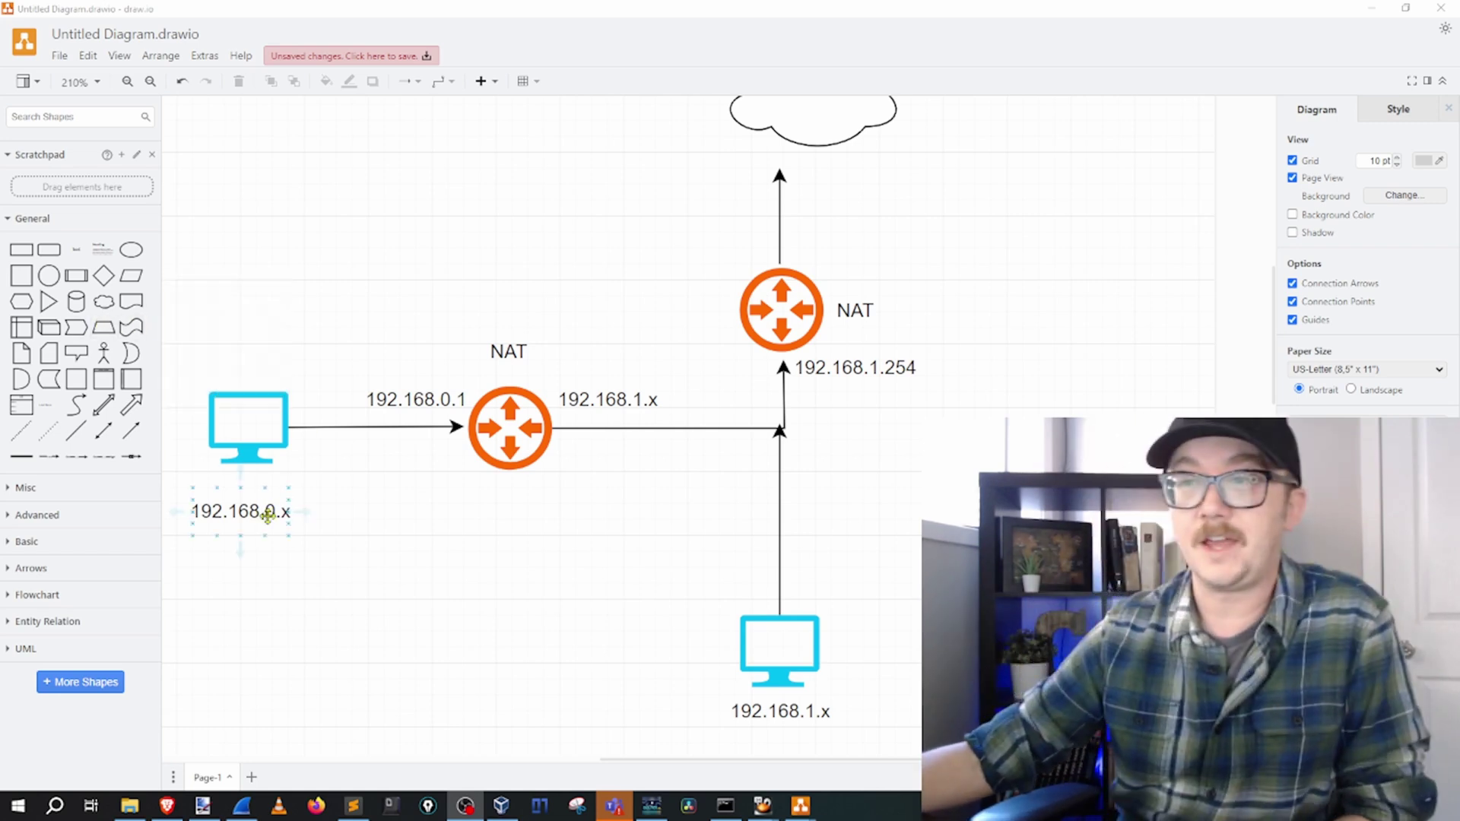
left_click(640, 407)
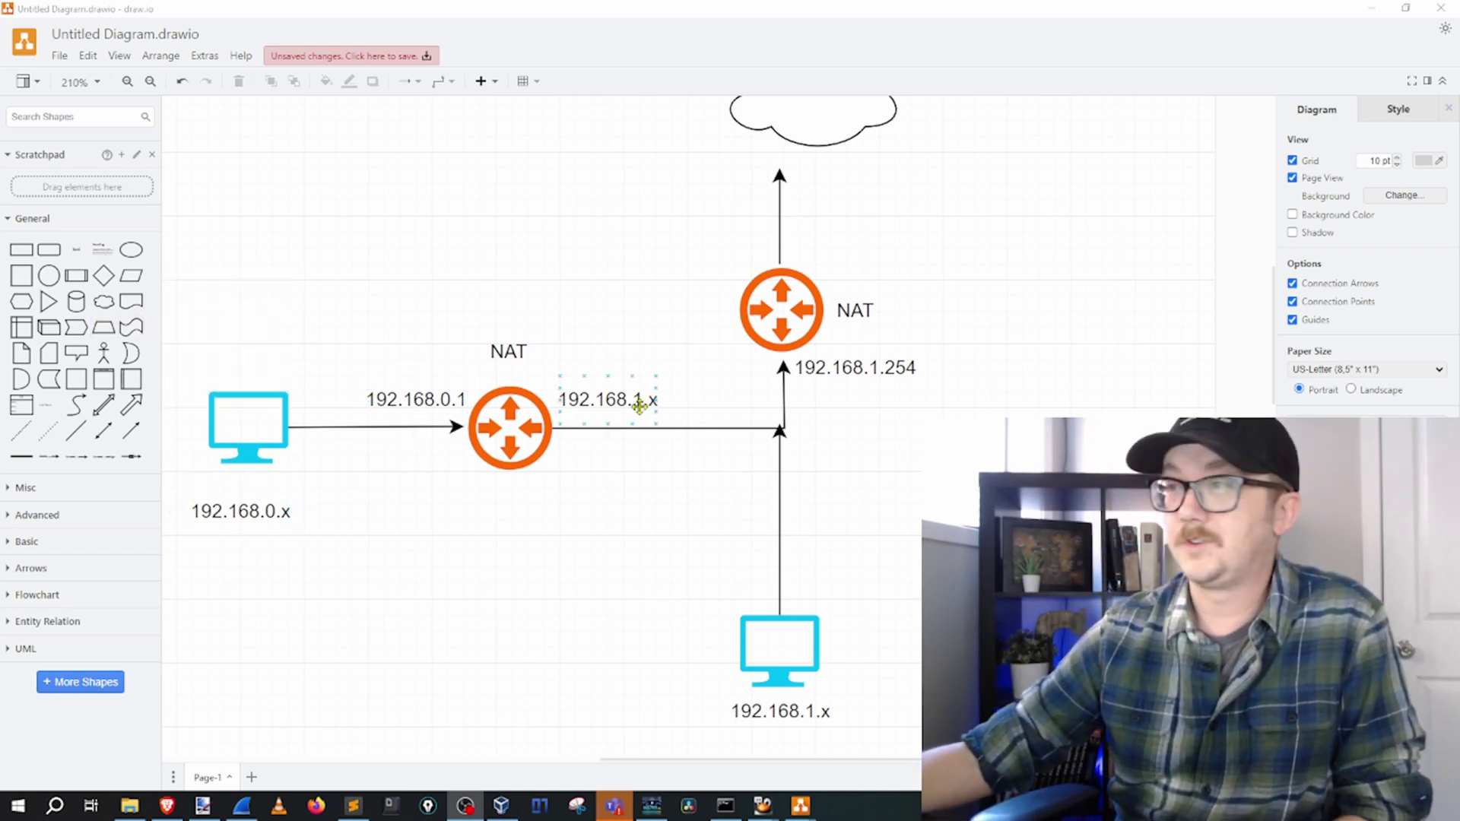
left_click(648, 483)
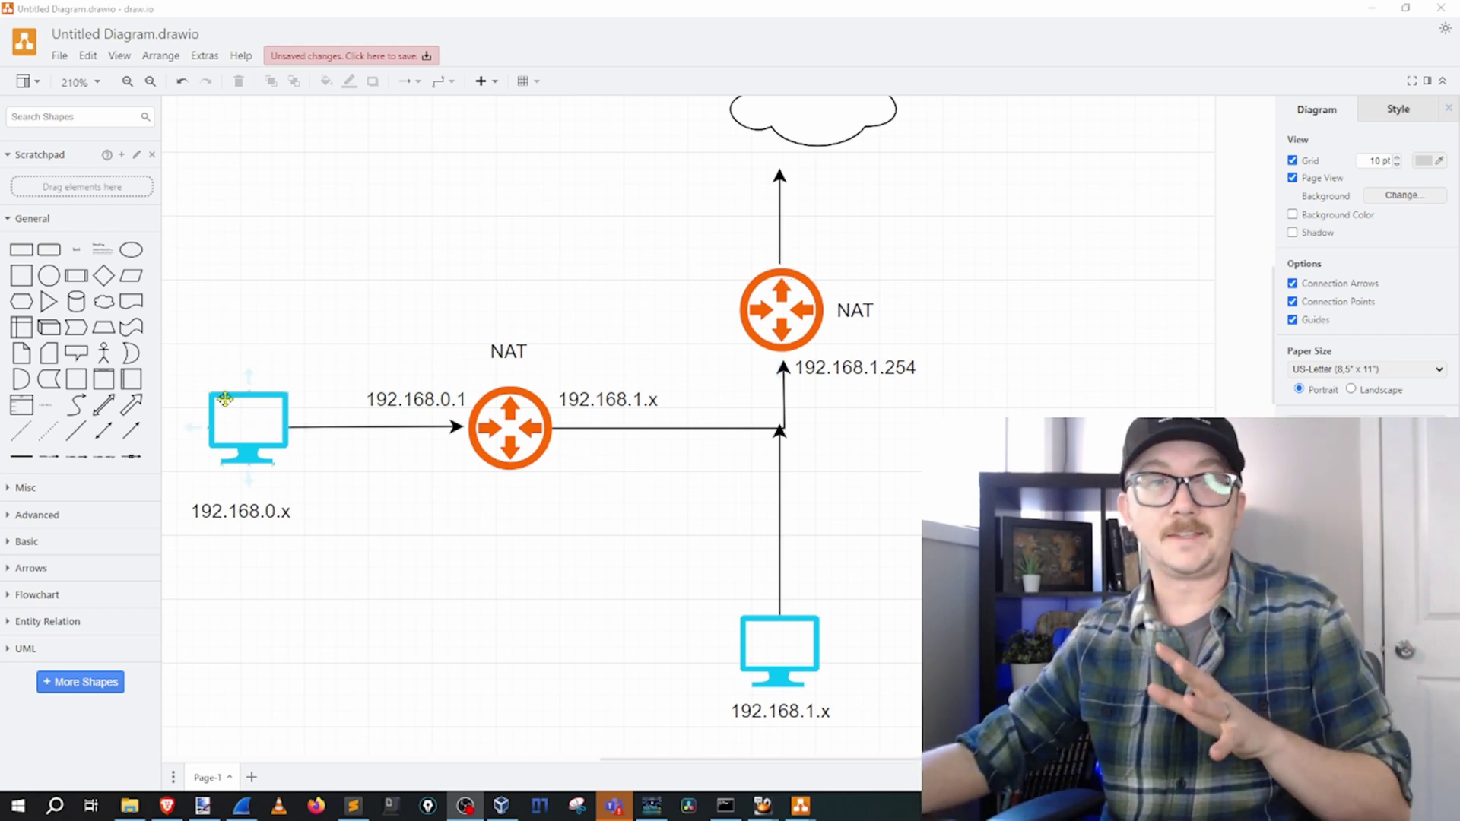
mouse_move(247, 422)
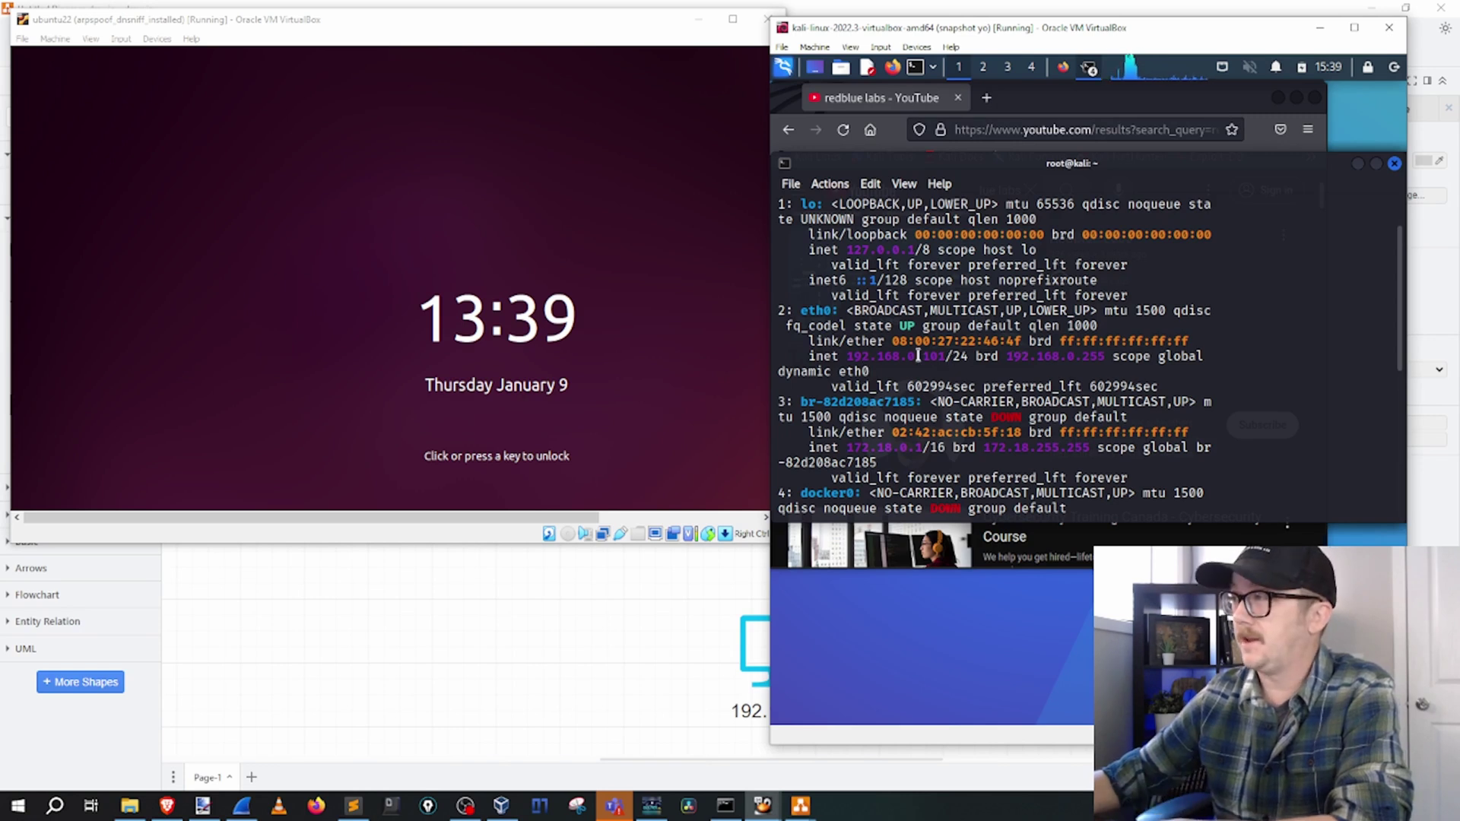
Highlight the Kali VM's address 192.168.0.101 in its terminal and return to the diagram.
left_click_drag(947, 357, 845, 357)
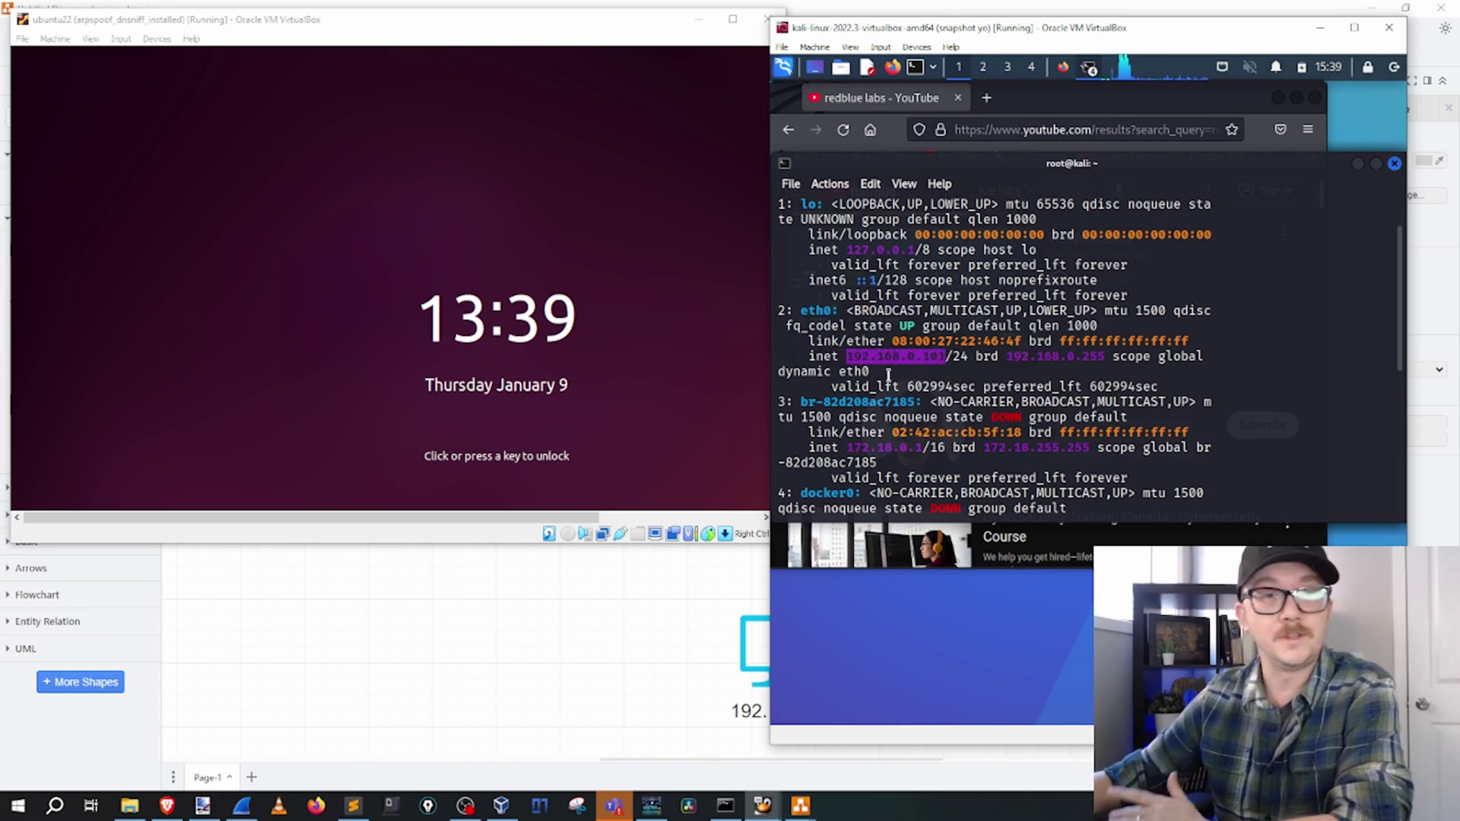
left_click(332, 598)
left_click(233, 565)
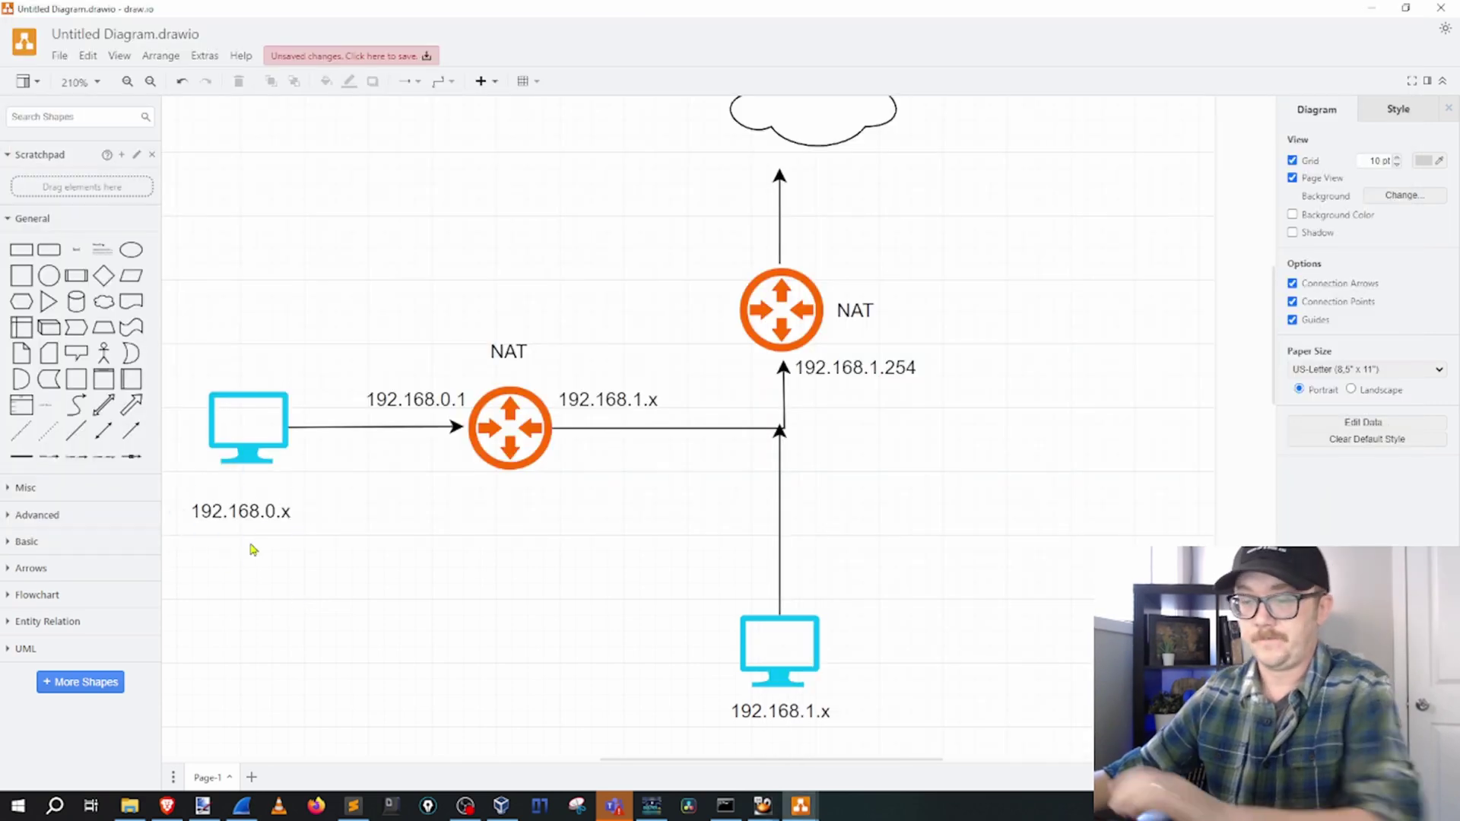
Highlight the Ubuntu VM's address 192.168.1.76, then select the bottom computer's label to edit.
key("alt+Tab")
left_click(388, 251)
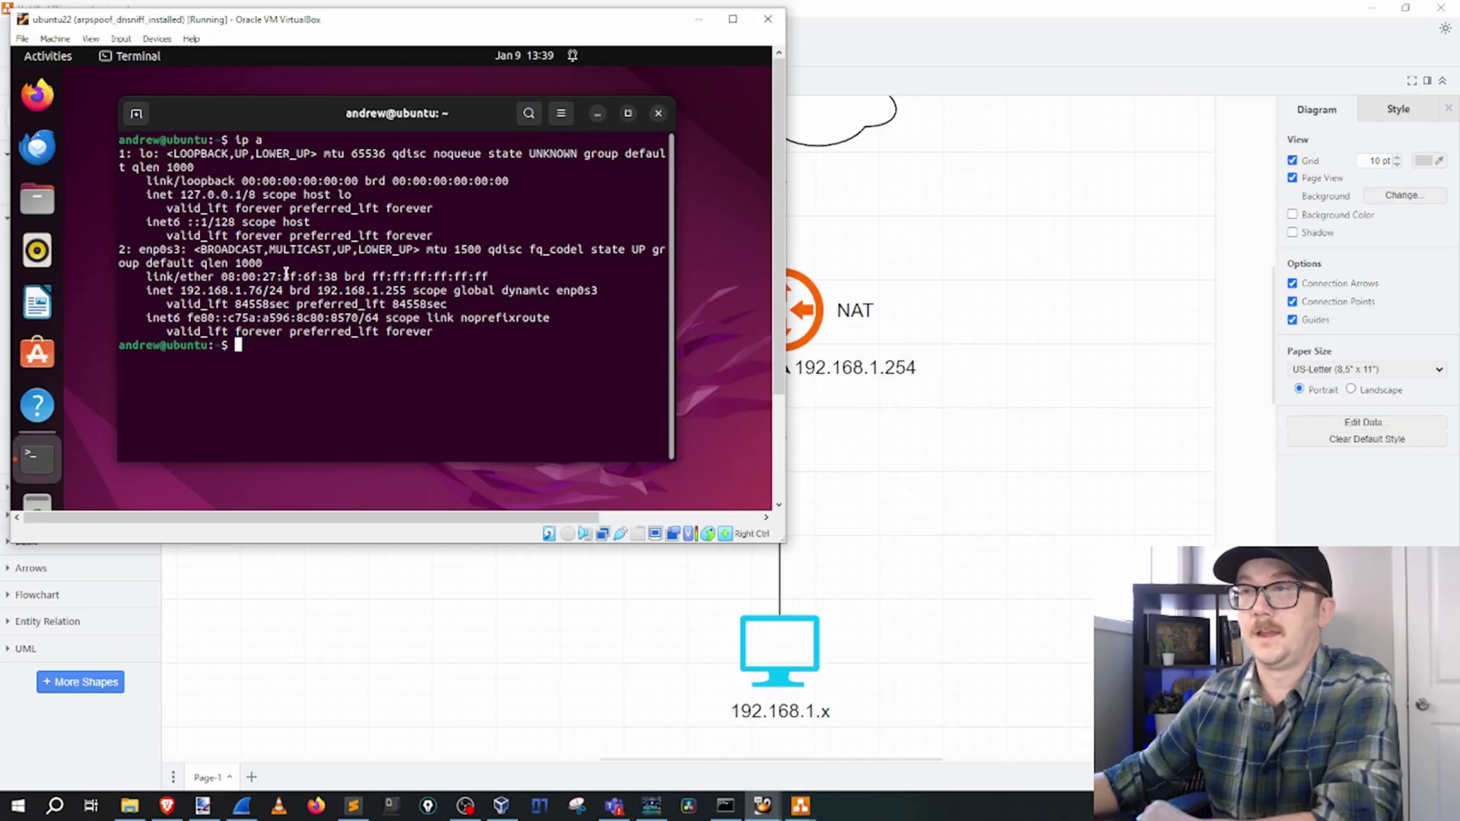
left_click_drag(262, 290, 235, 292)
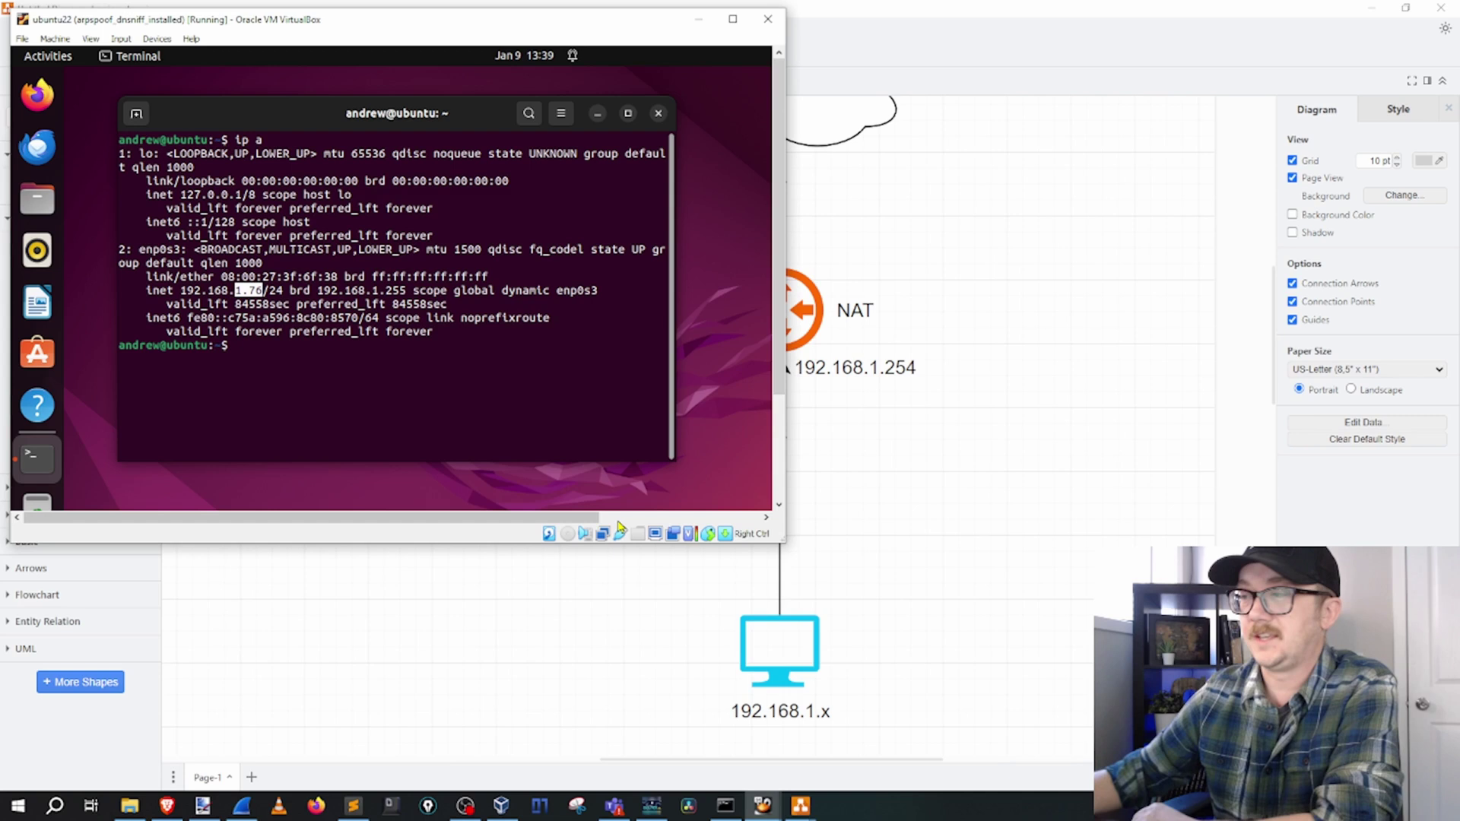
left_click(875, 669)
left_click(822, 713)
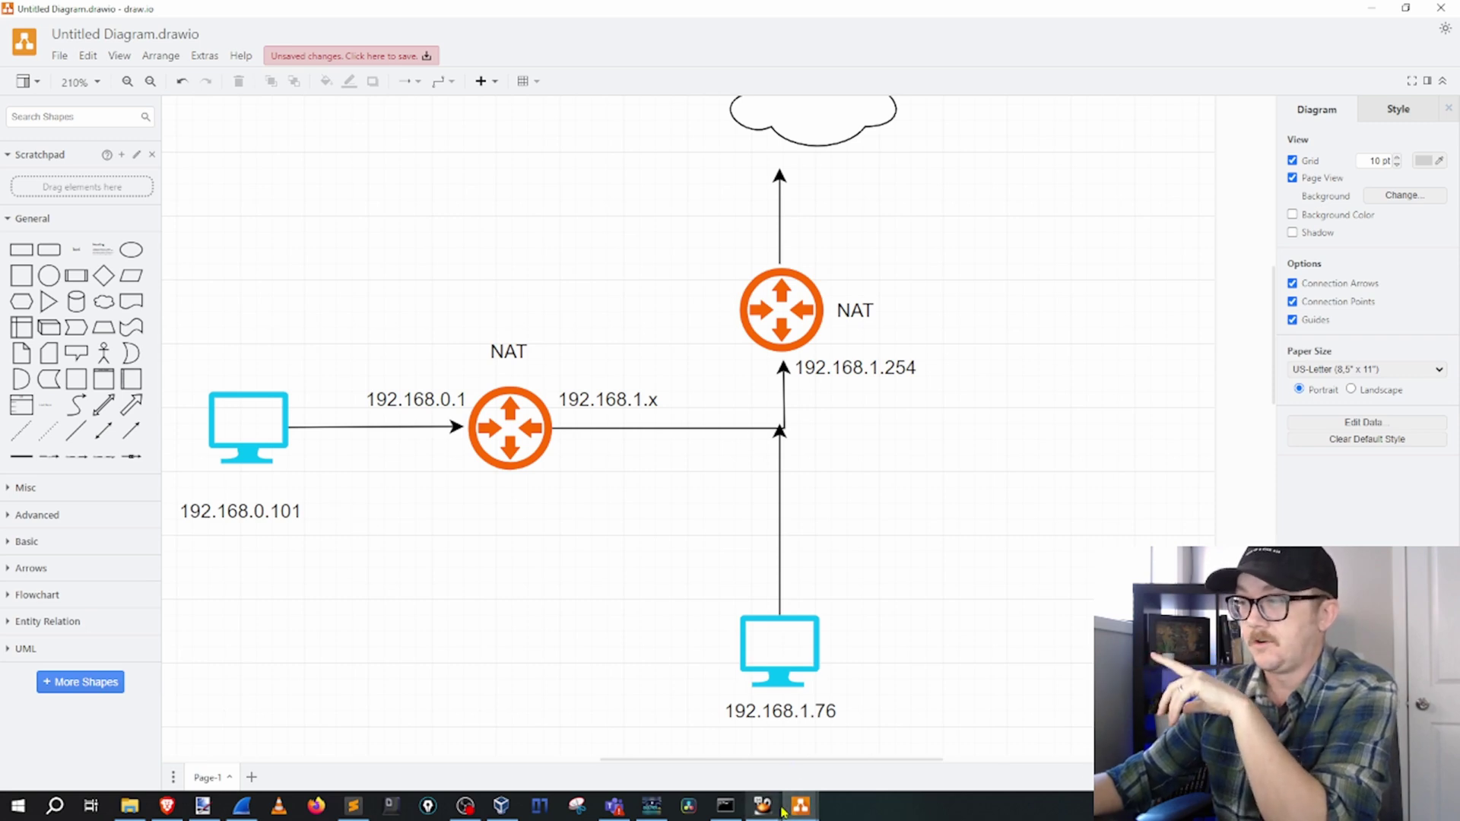
In the Kali terminal, clear the screen and ping the Ubuntu VM at 192.168.1.76.
mouse_move(783, 811)
left_click(779, 749)
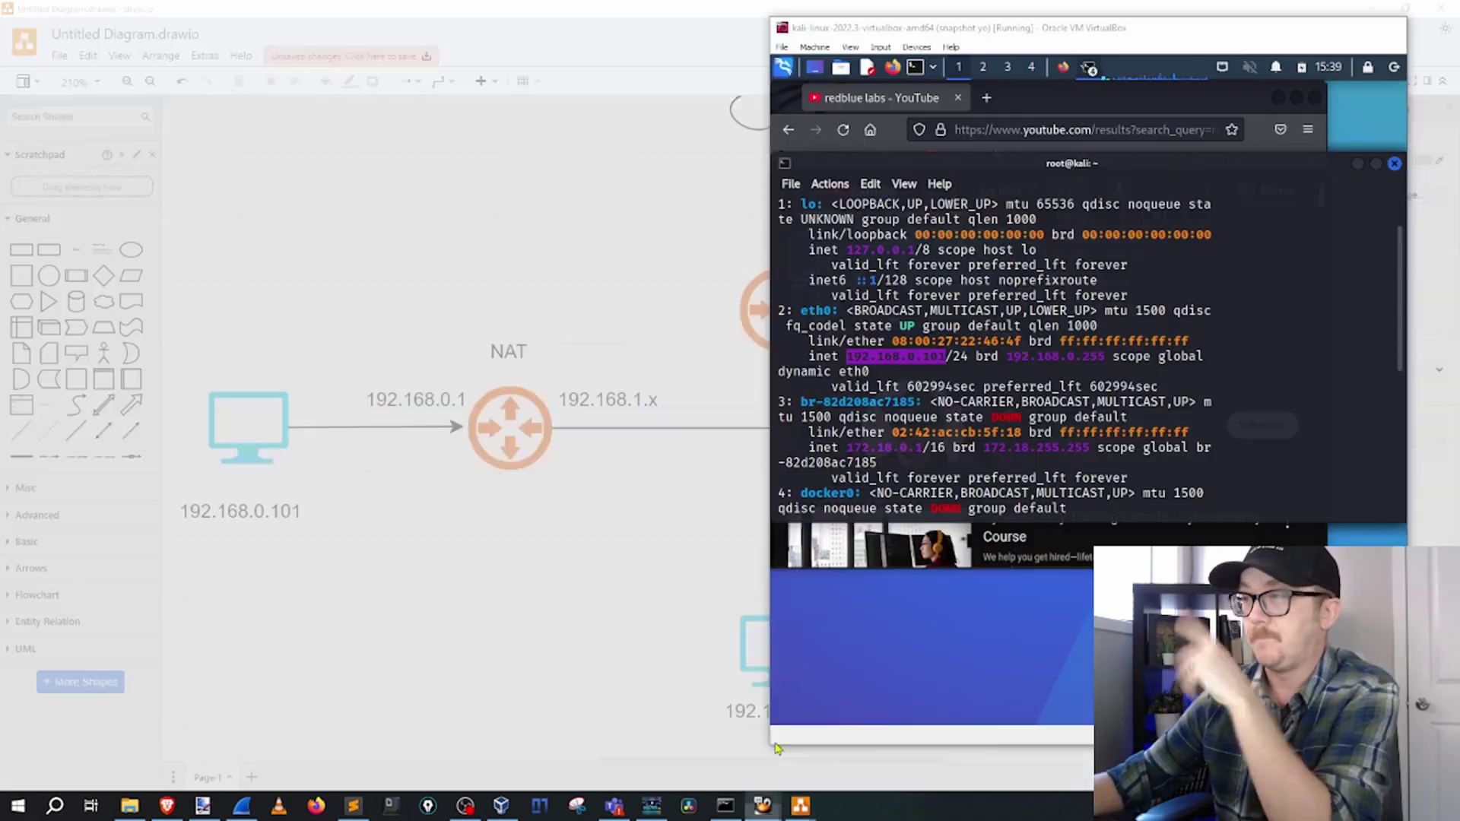
left_click(1083, 478)
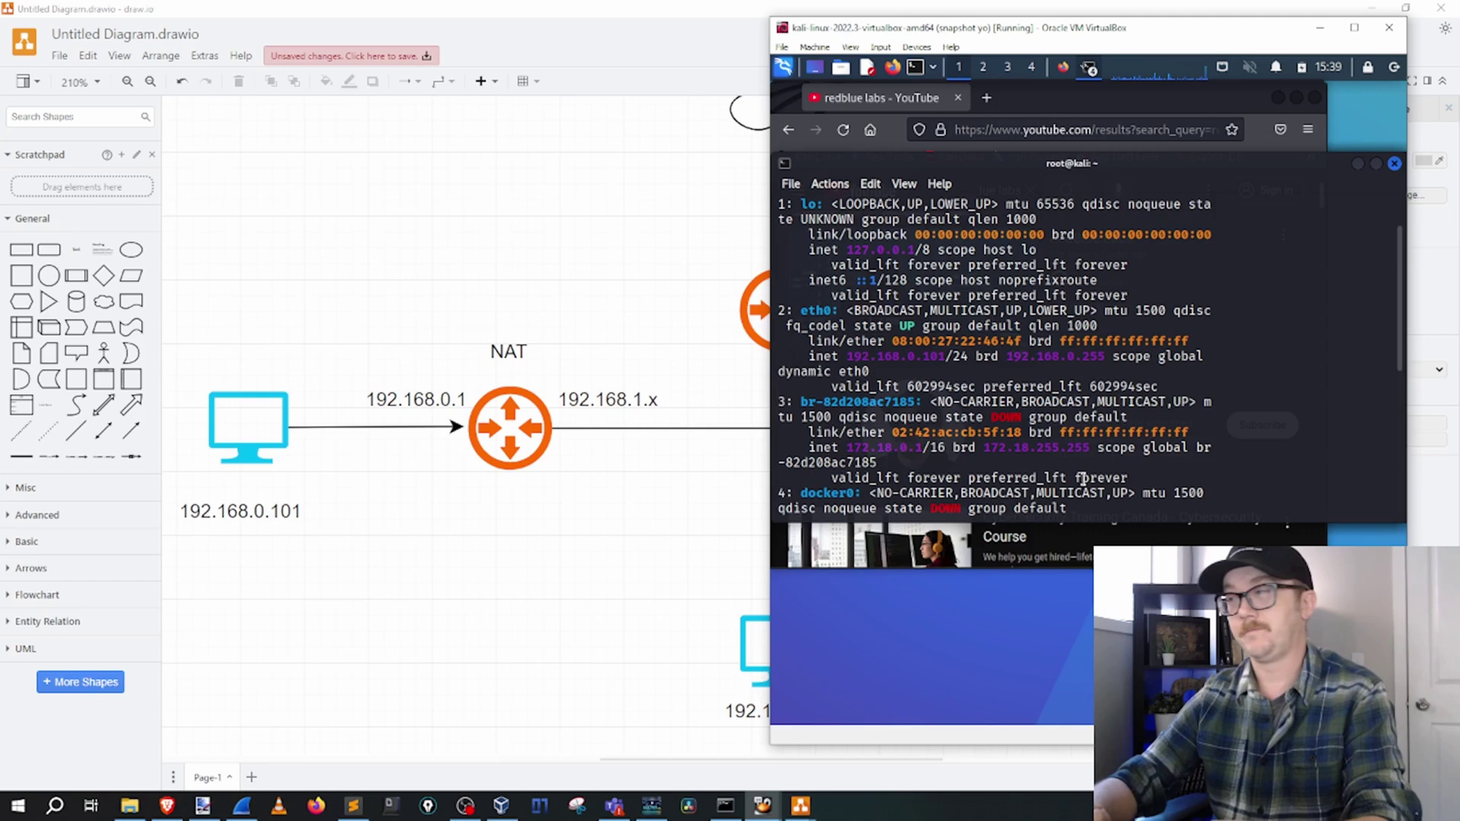
type("clear")
key("Return")
type("ping ")
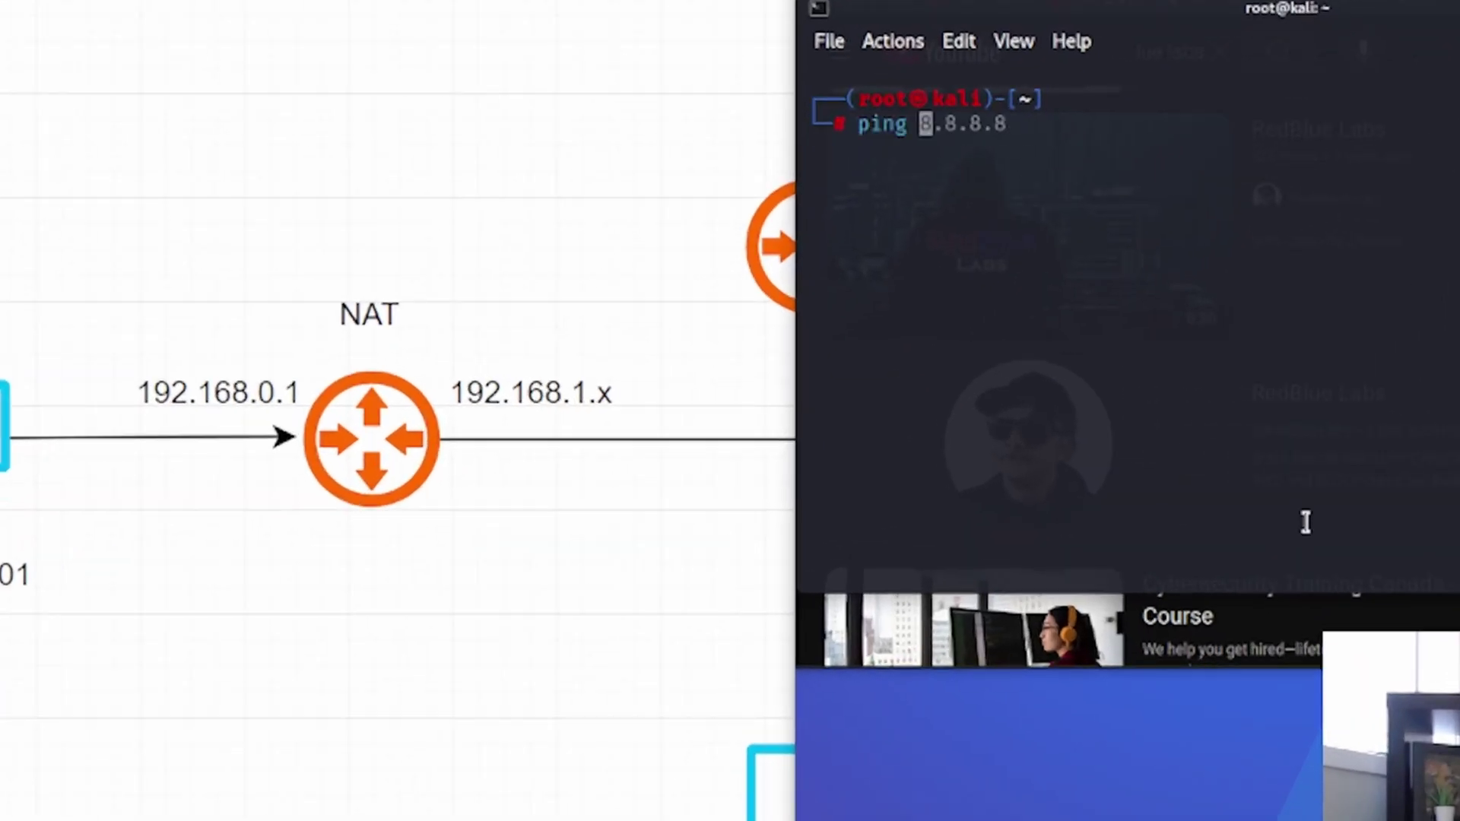
type("192.168.1.76")
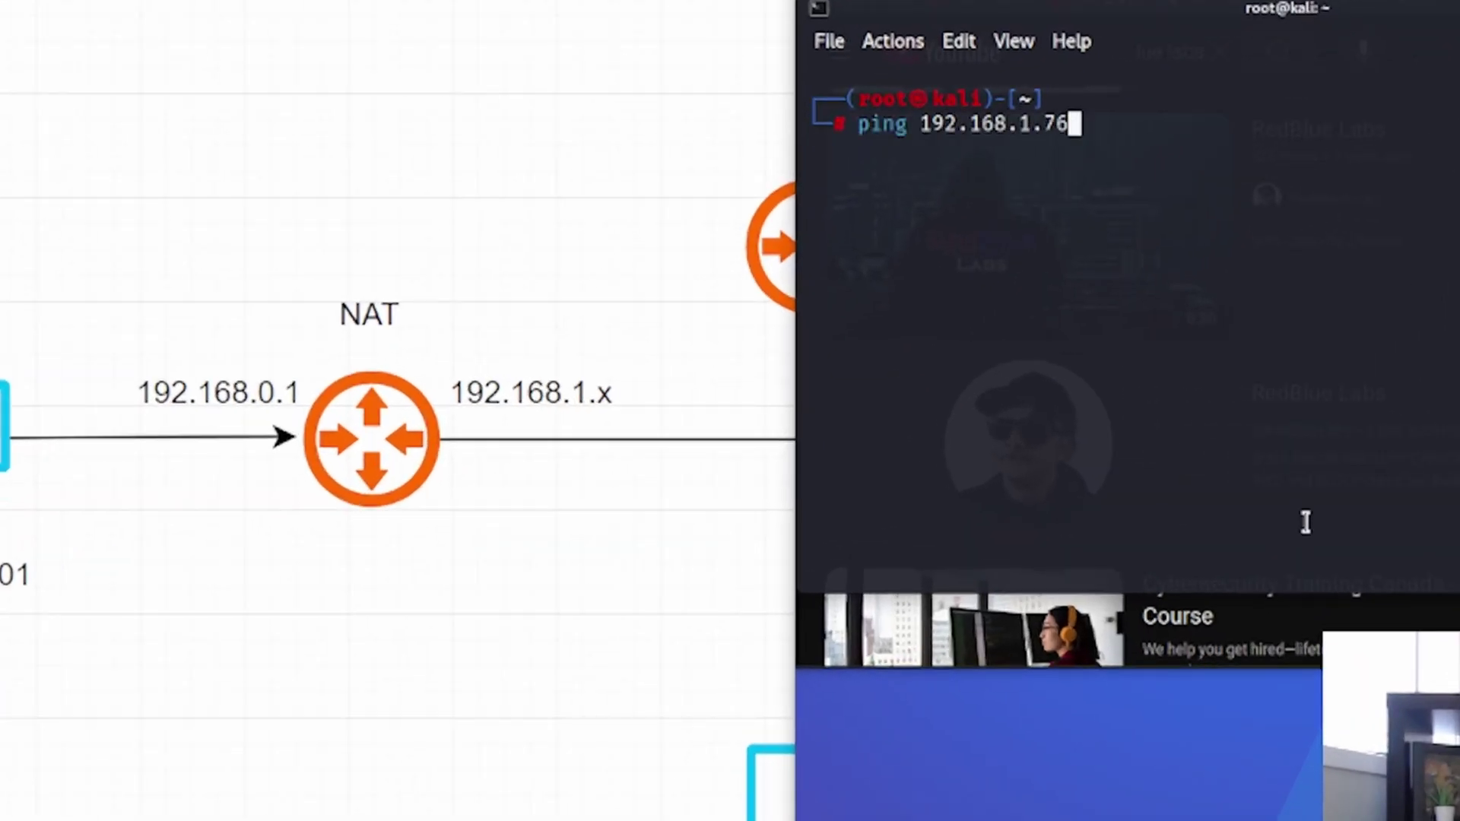
key("Return")
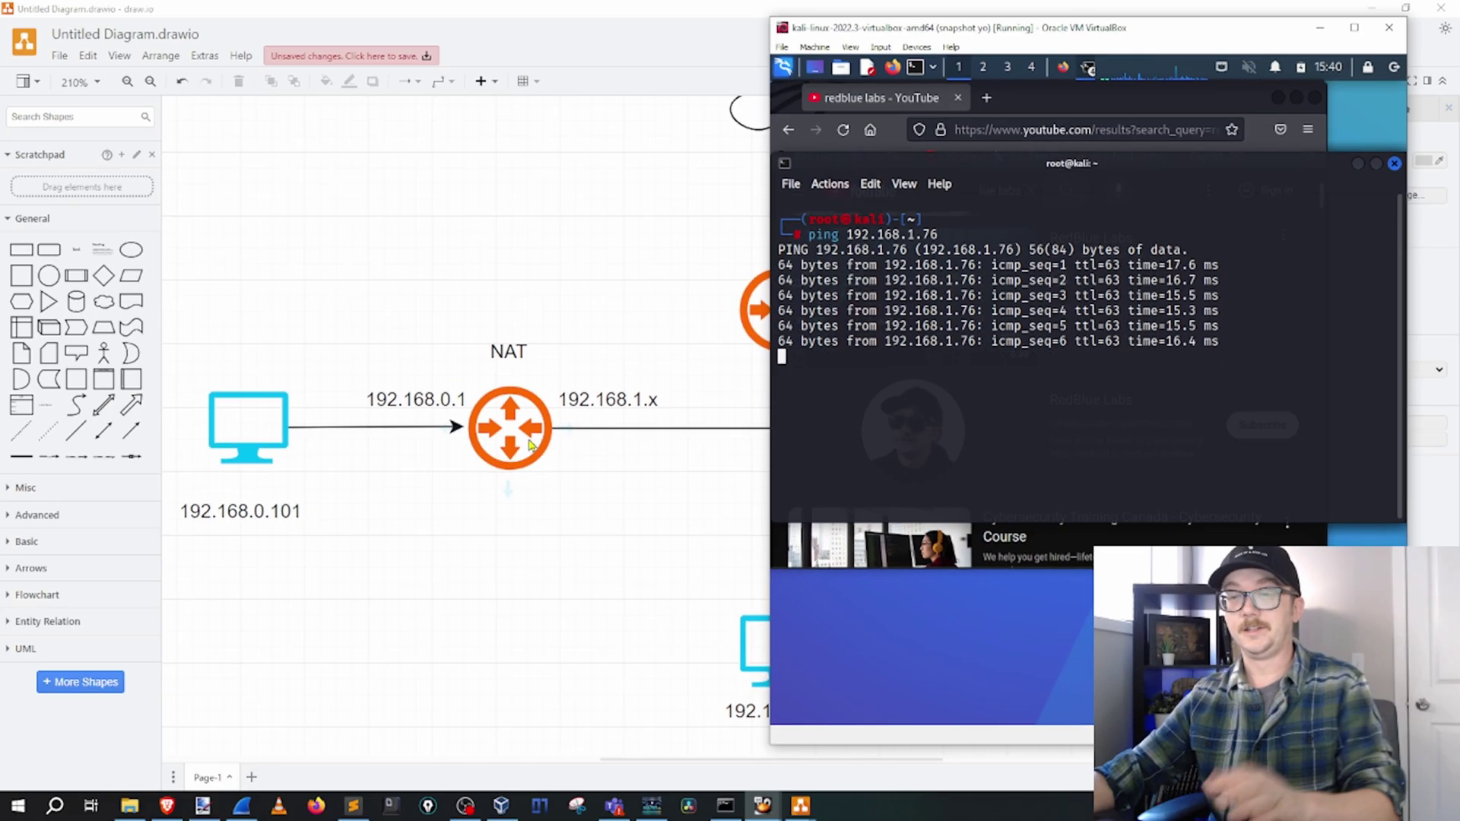
left_click(43, 501)
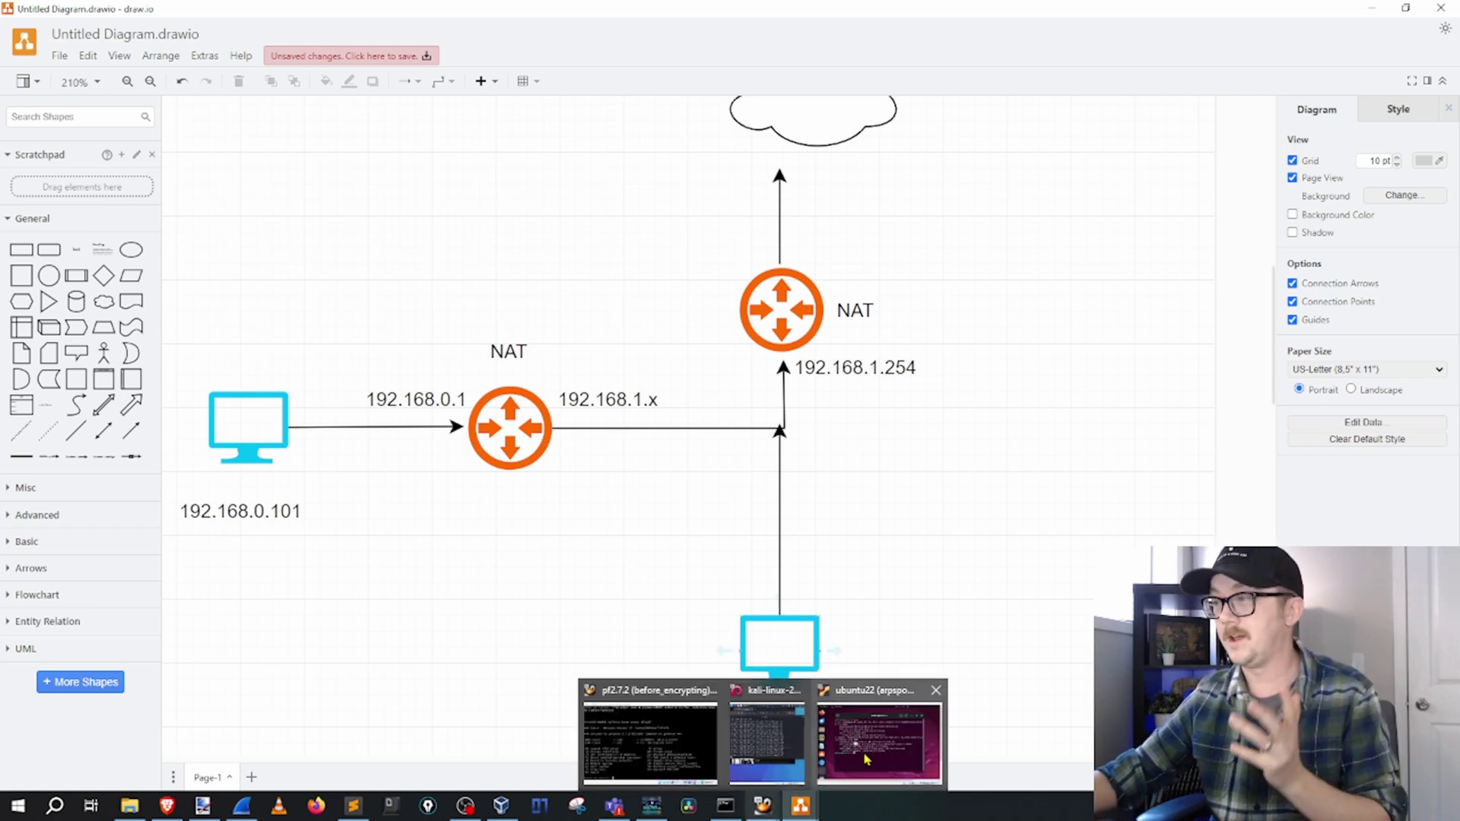
Switch from the Kali VM and the diagram over to the Ubuntu VM window.
left_click(767, 742)
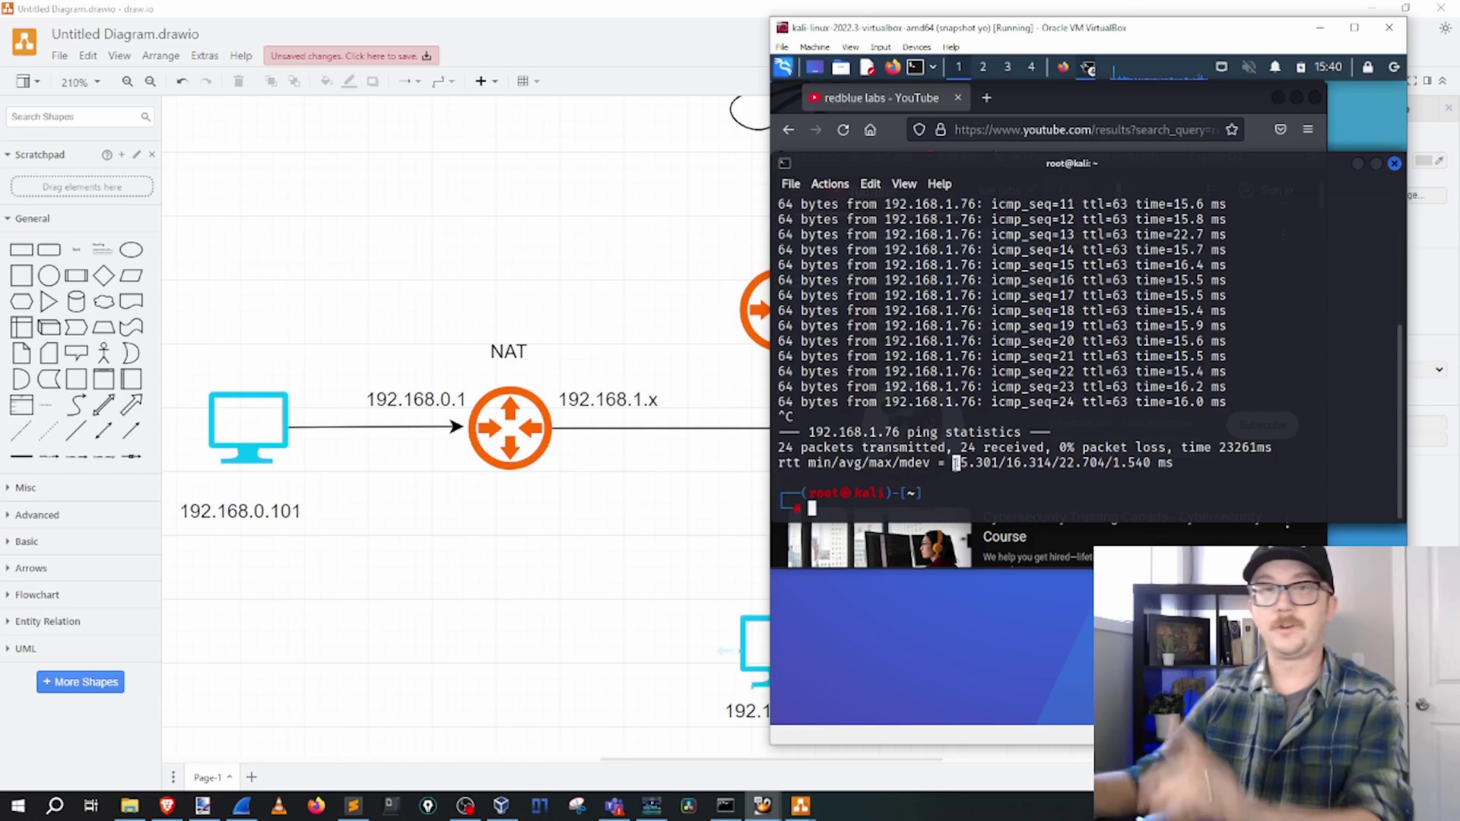
left_click(566, 633)
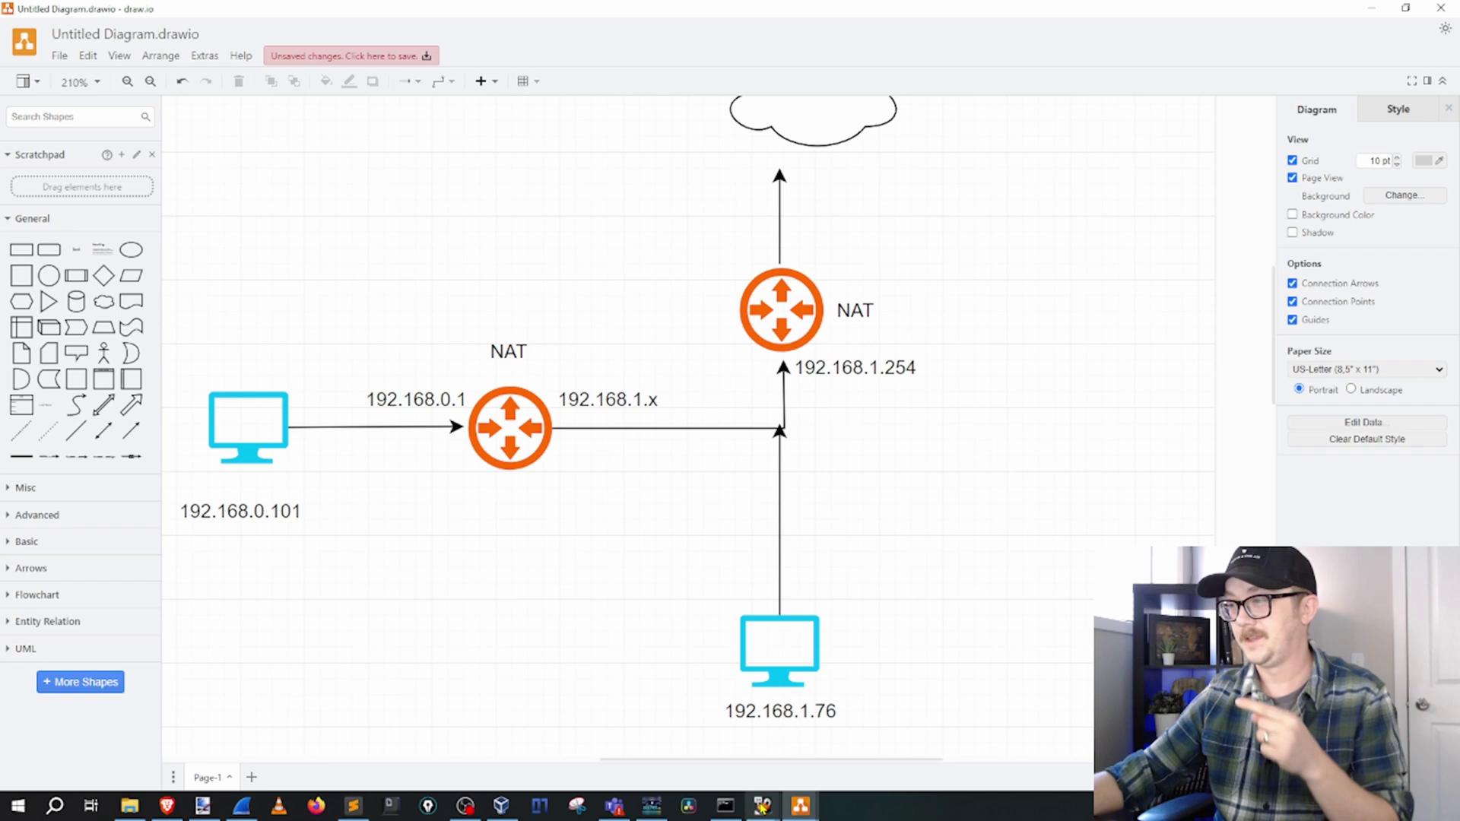
mouse_move(763, 805)
left_click(859, 749)
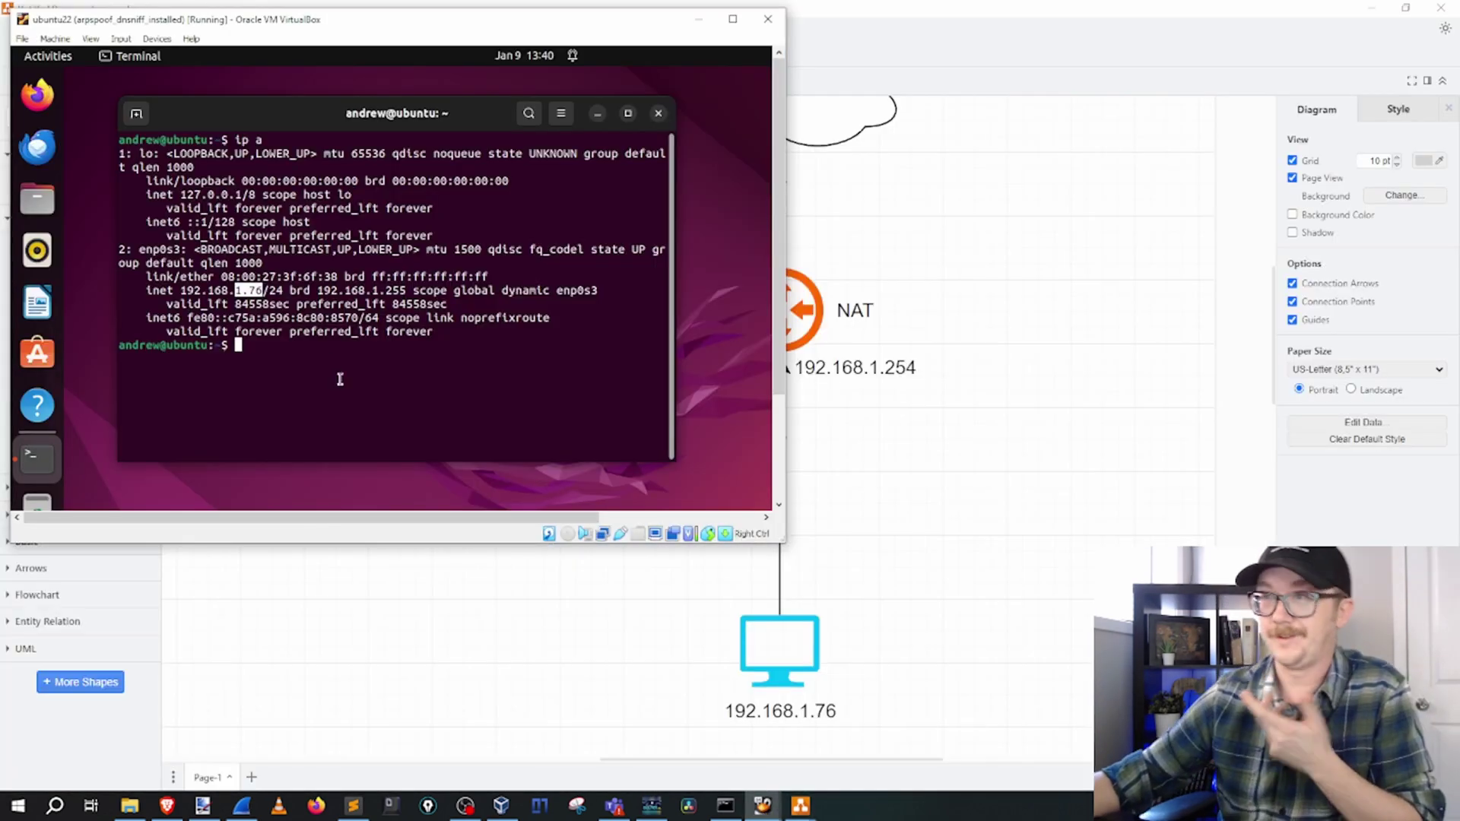
Ping the Kali VM at 192.168.0.101 from the Ubuntu terminal, then stop it with Ctrl+C.
left_click(340, 378)
type("pin")
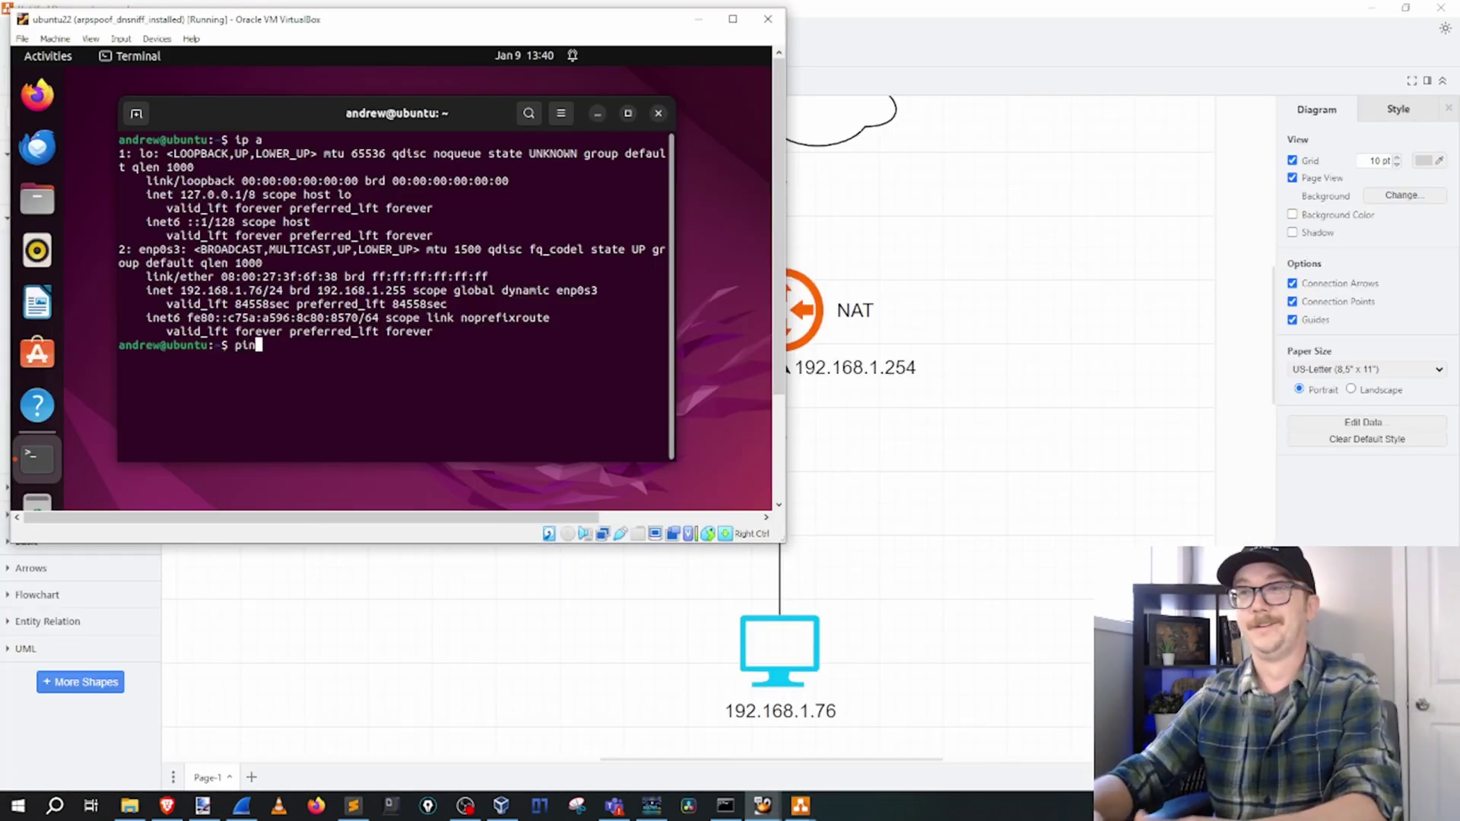
type("g 192.168.")
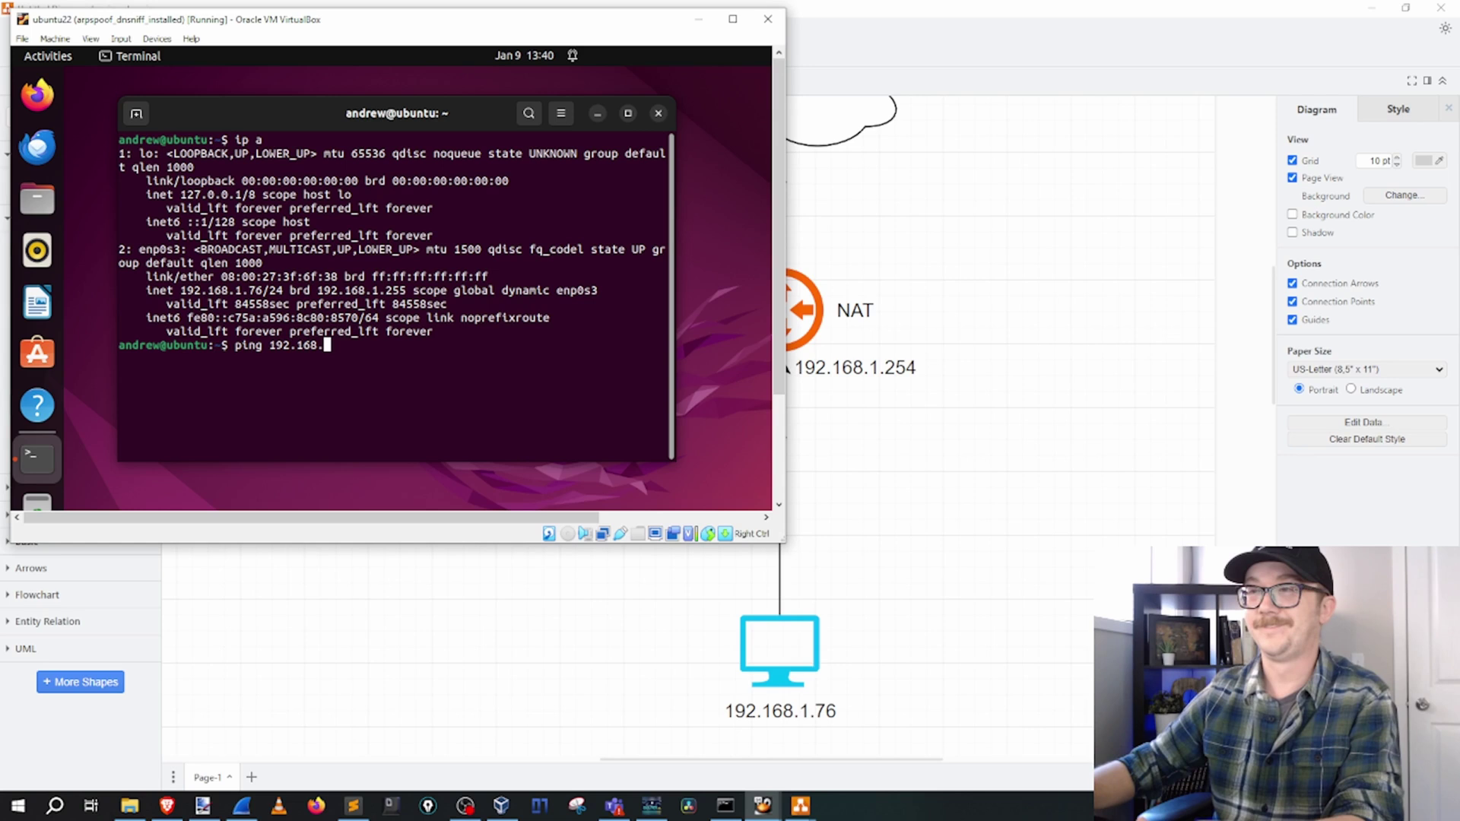
type("0.101")
key("Return")
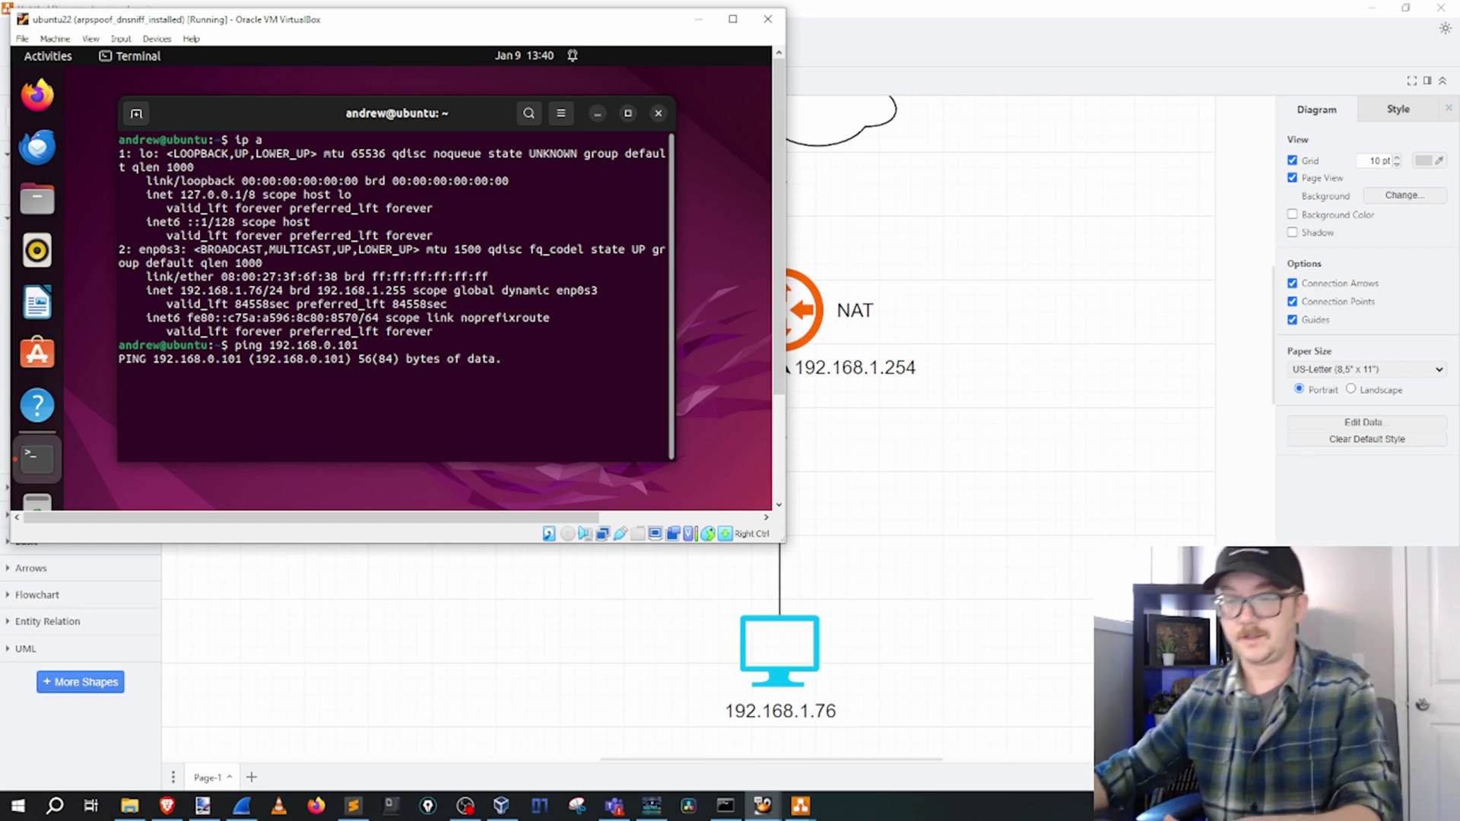
key("ctrl+c")
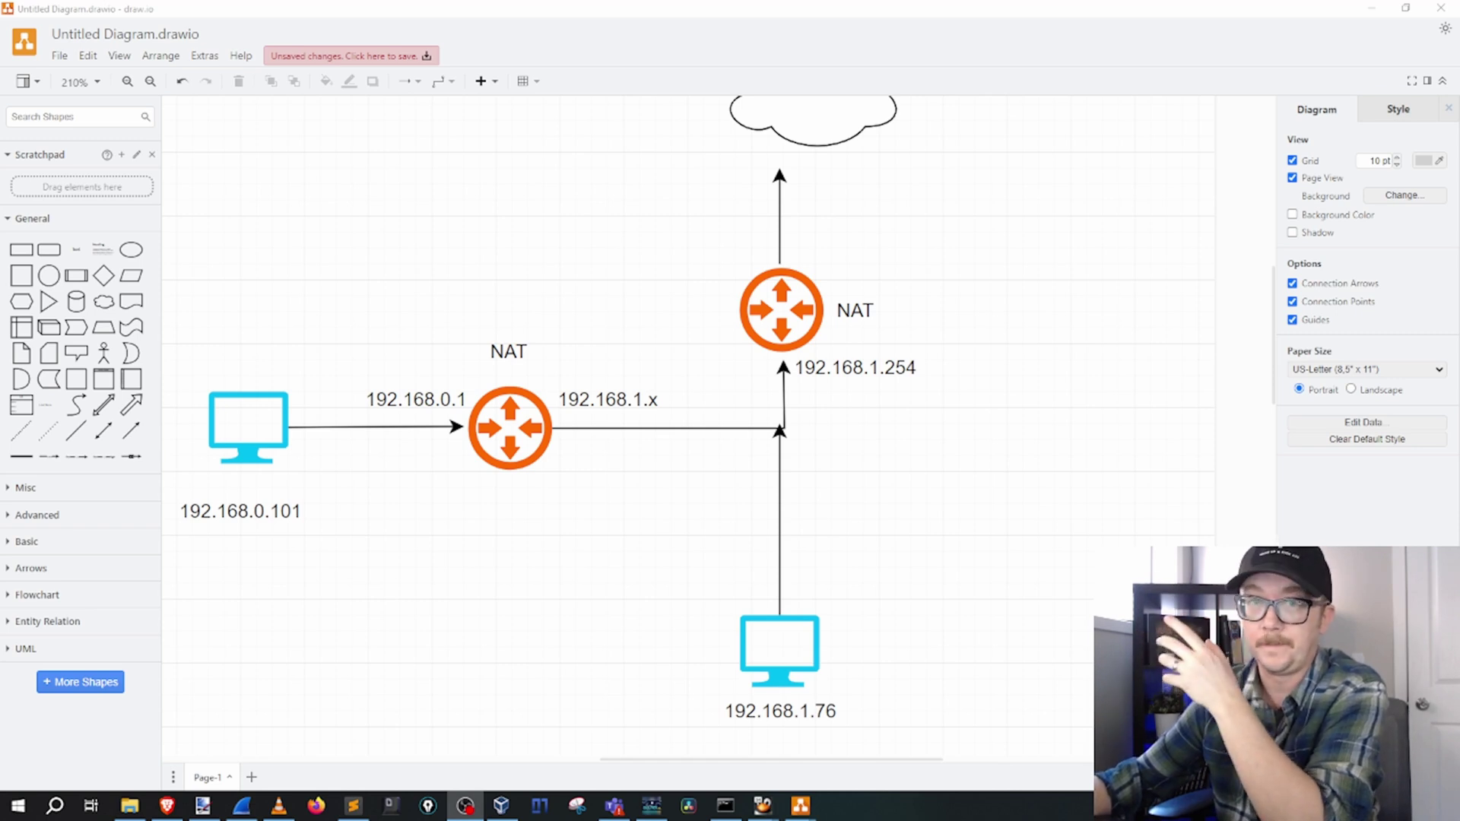
left_click(423, 413)
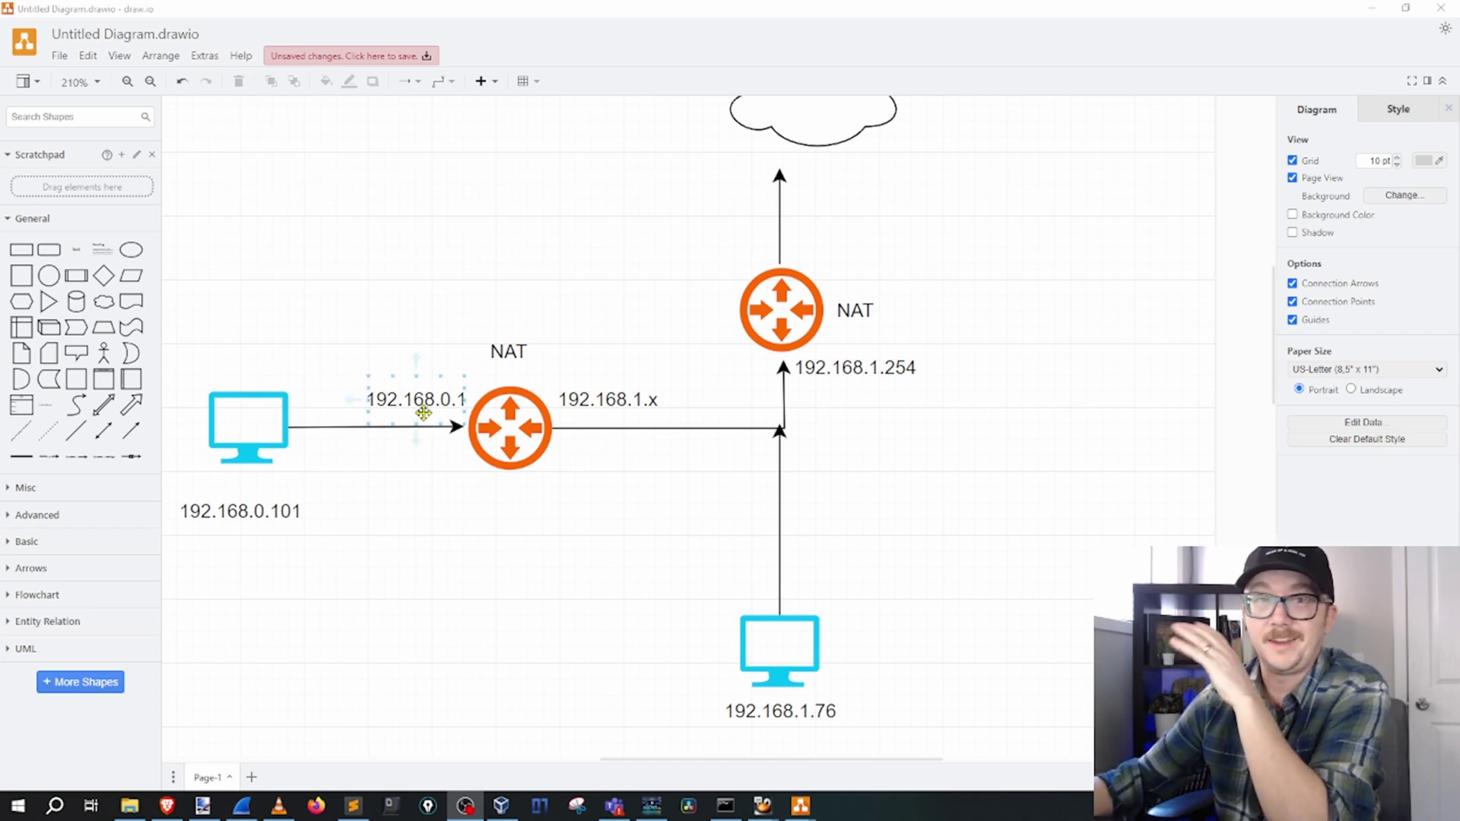
key("Escape")
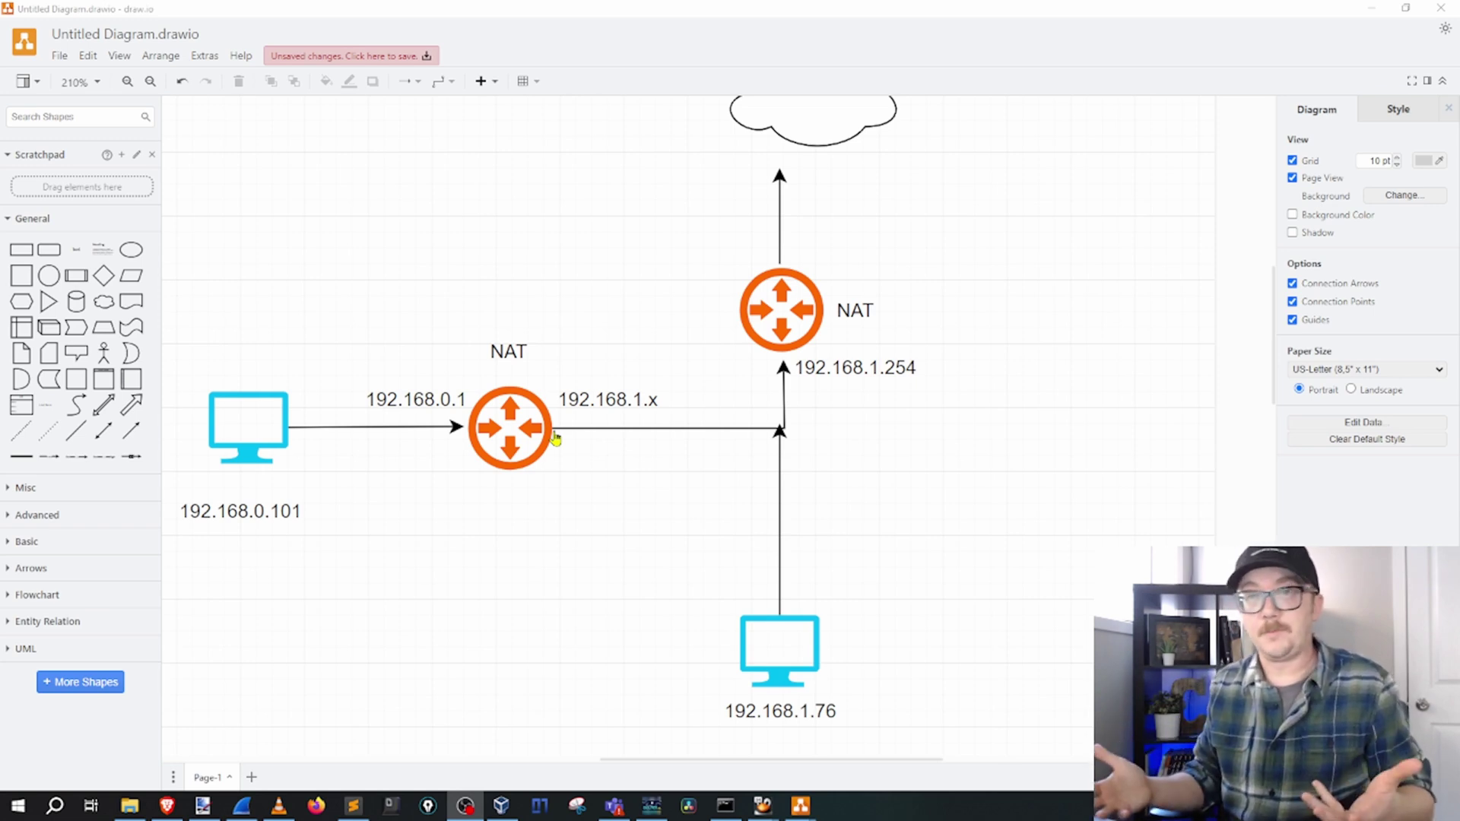
left_click(594, 414)
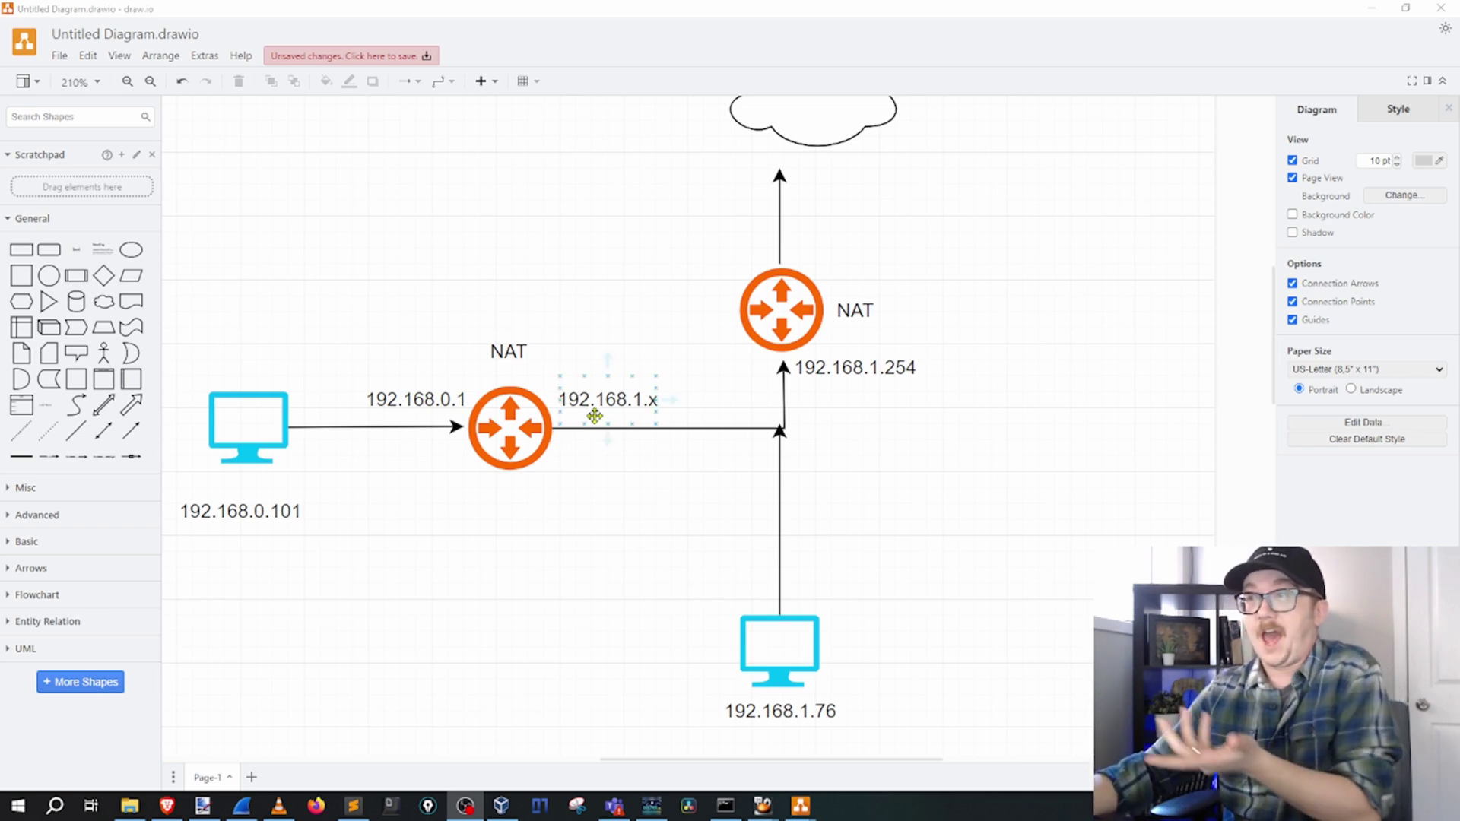
left_click(684, 384)
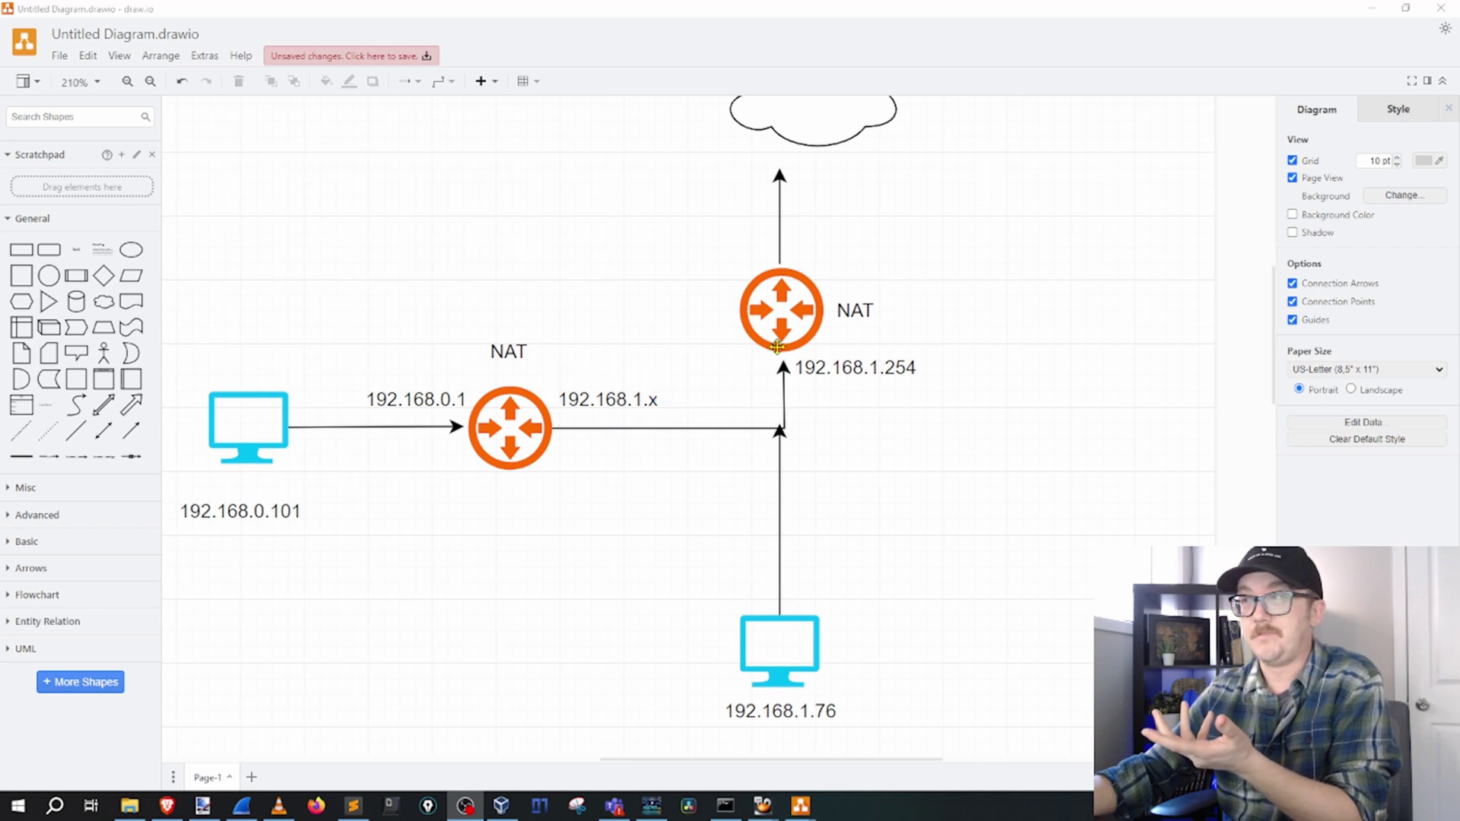